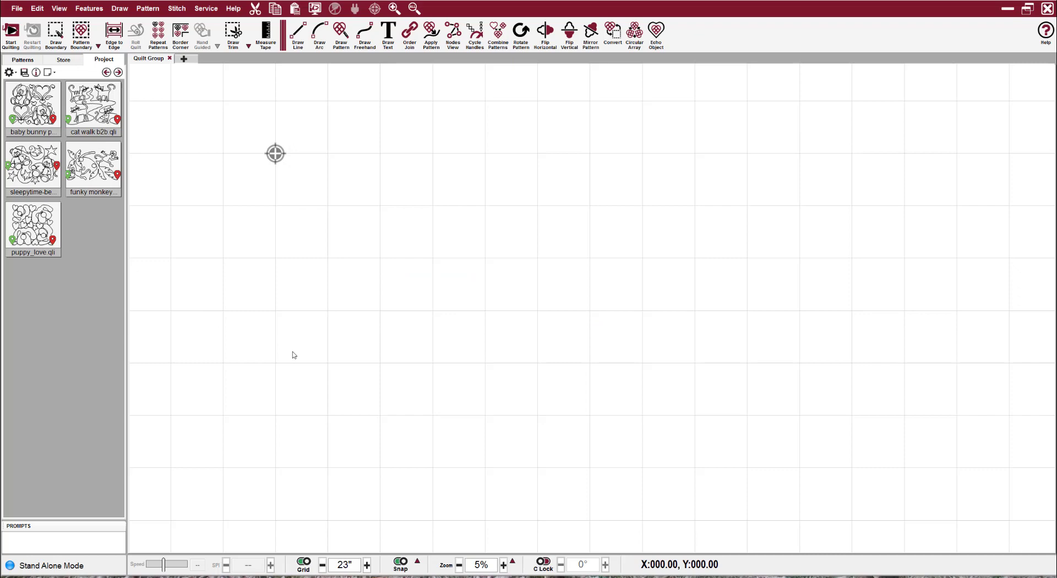
- Bring the canvas origin into view and select the baby bunny pattern thumbnail
{"action": "scroll", "coordinate": [370, 330], "scroll_direction": "up", "scroll_amount": 2}
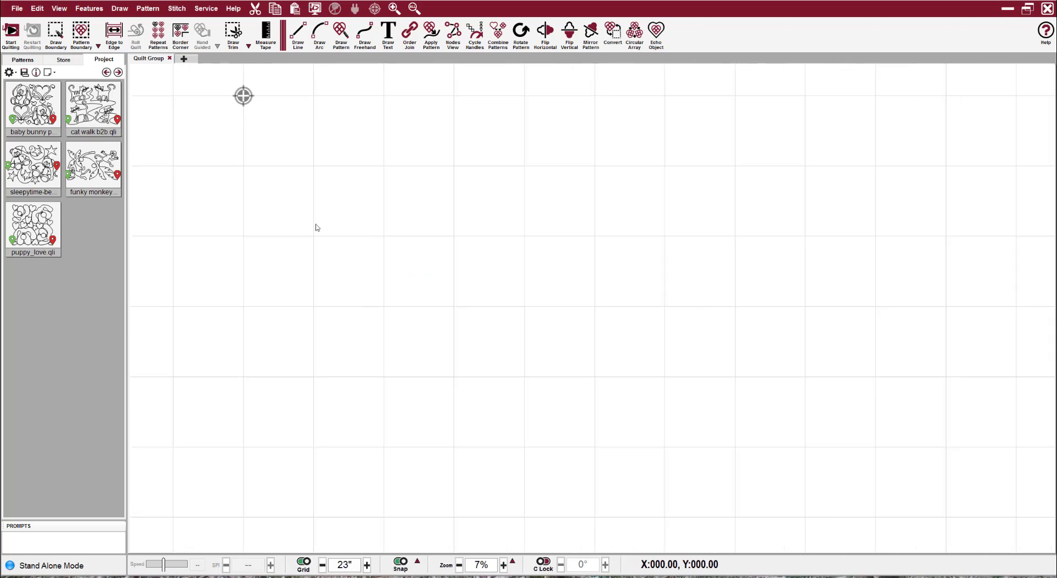
{"action": "scroll", "coordinate": [432, 261], "scroll_direction": "up", "scroll_amount": 3}
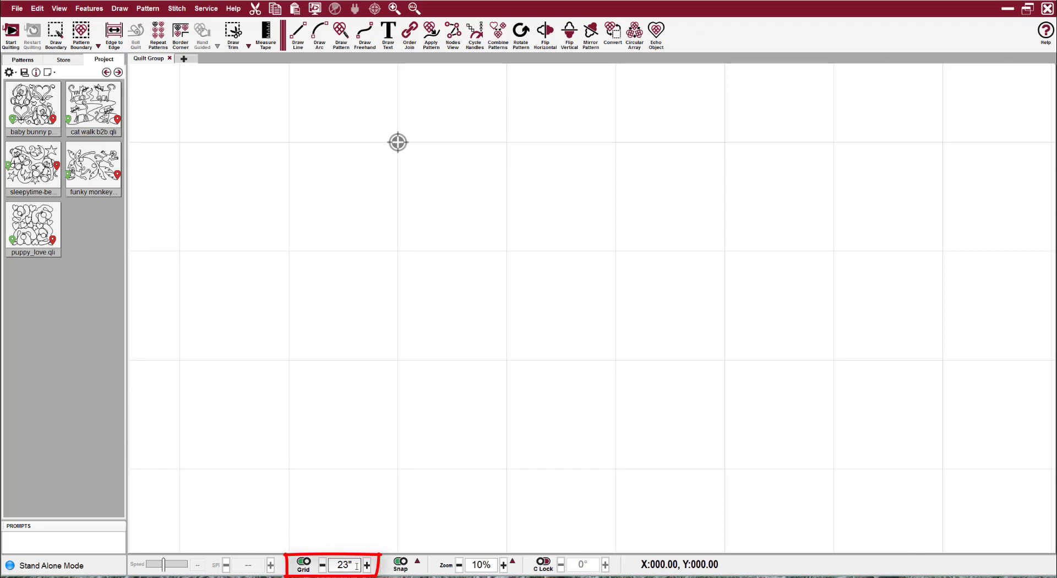
{"action": "scroll", "coordinate": [443, 333], "scroll_direction": "up", "scroll_amount": 3}
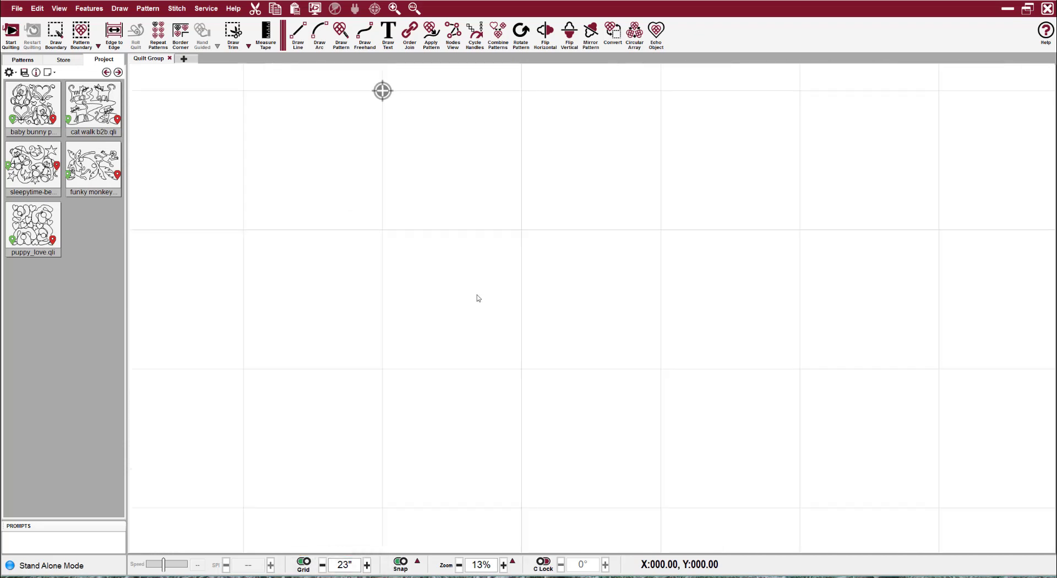
{"action": "left_click_drag", "start_coordinate": [534, 222], "coordinate": [505, 349]}
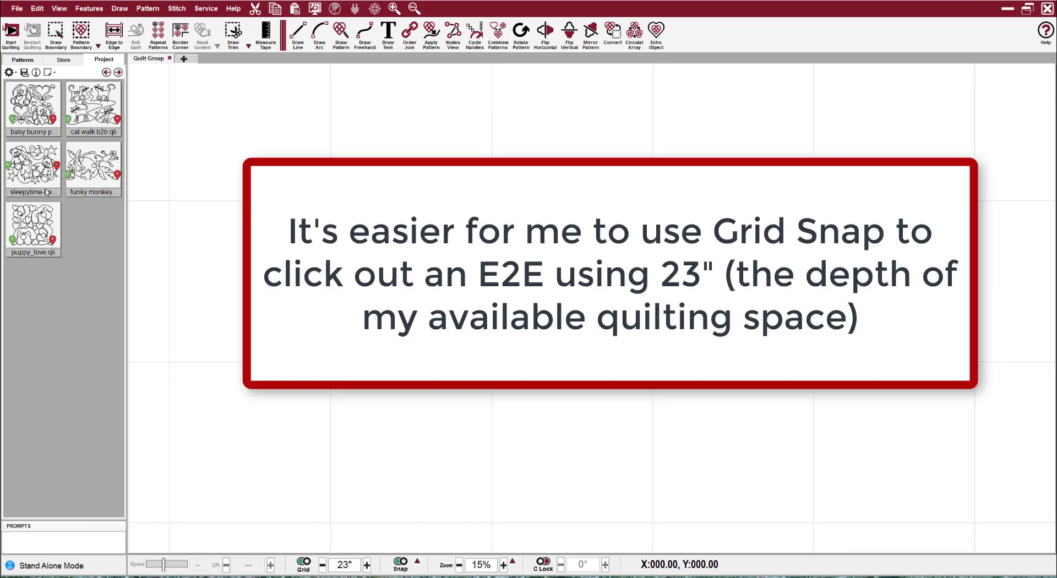
{"action": "left_click", "coordinate": [33, 108]}
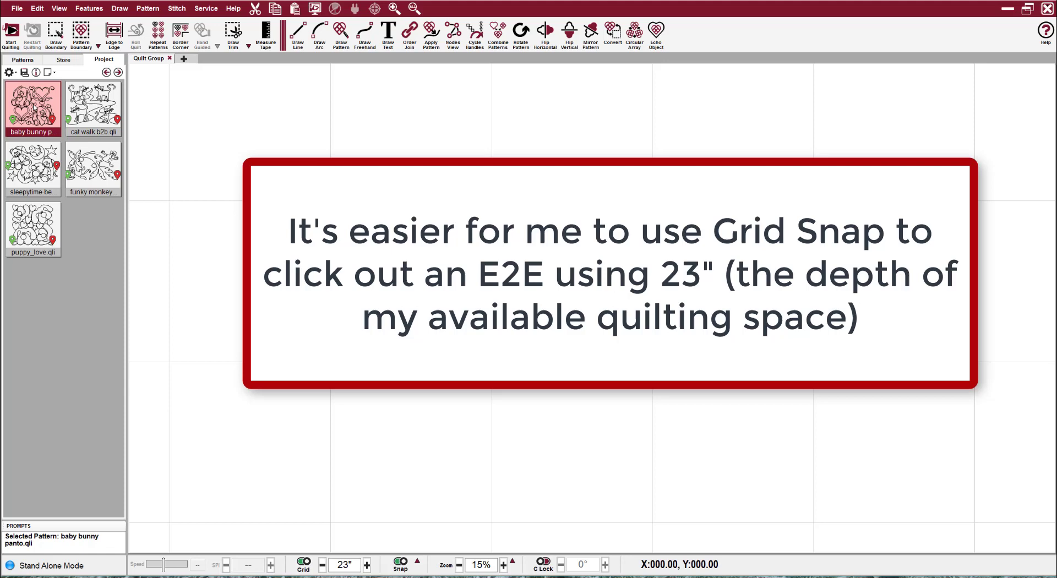
- Start an Edge to Edge layout and mark its four corners on the snapped grid
{"action": "left_click", "coordinate": [114, 33]}
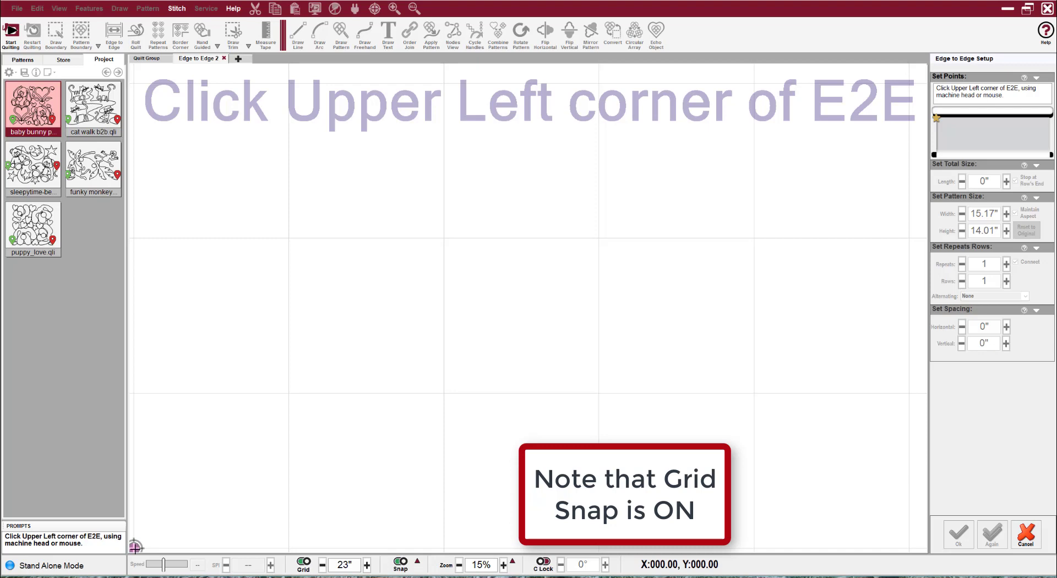
{"action": "left_click", "coordinate": [135, 547]}
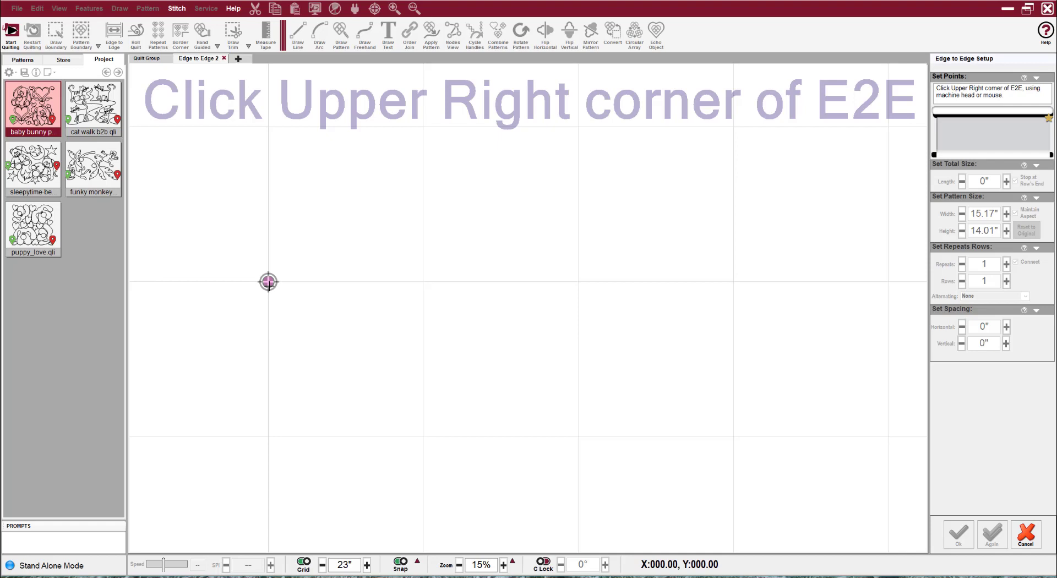
{"action": "left_click", "coordinate": [735, 282]}
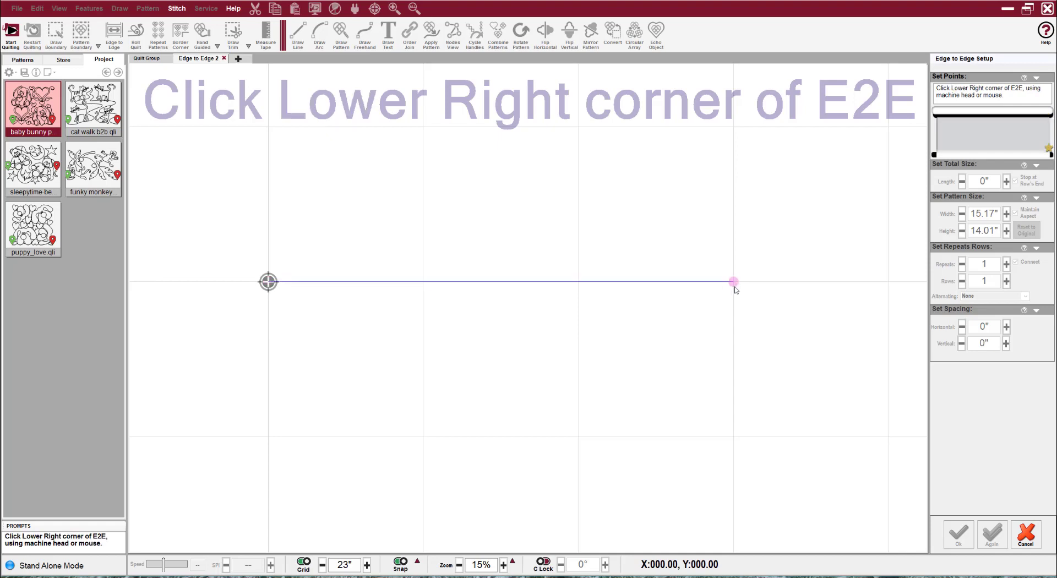
{"action": "left_click", "coordinate": [735, 435]}
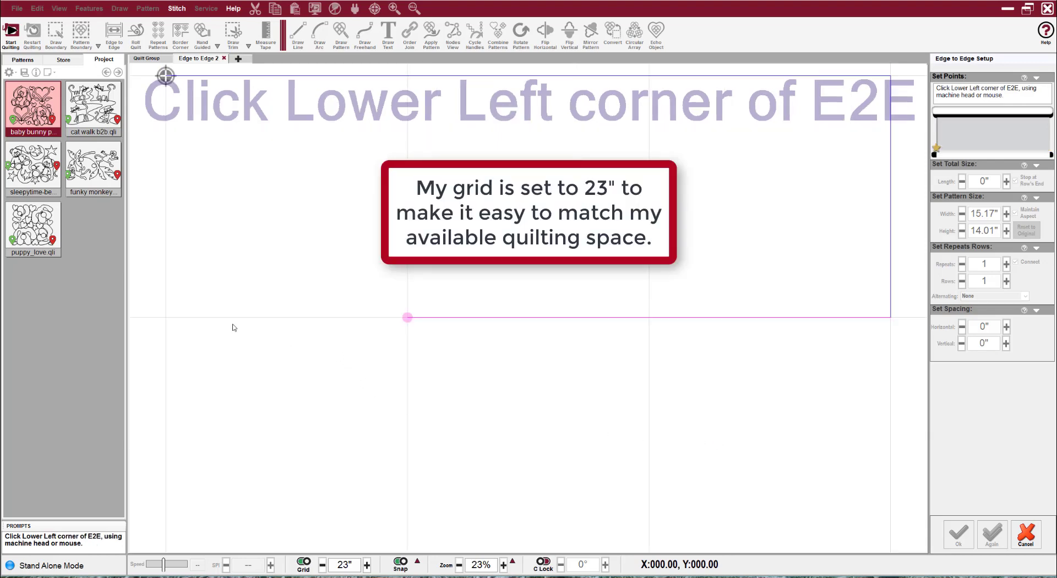
{"action": "left_click", "coordinate": [174, 309]}
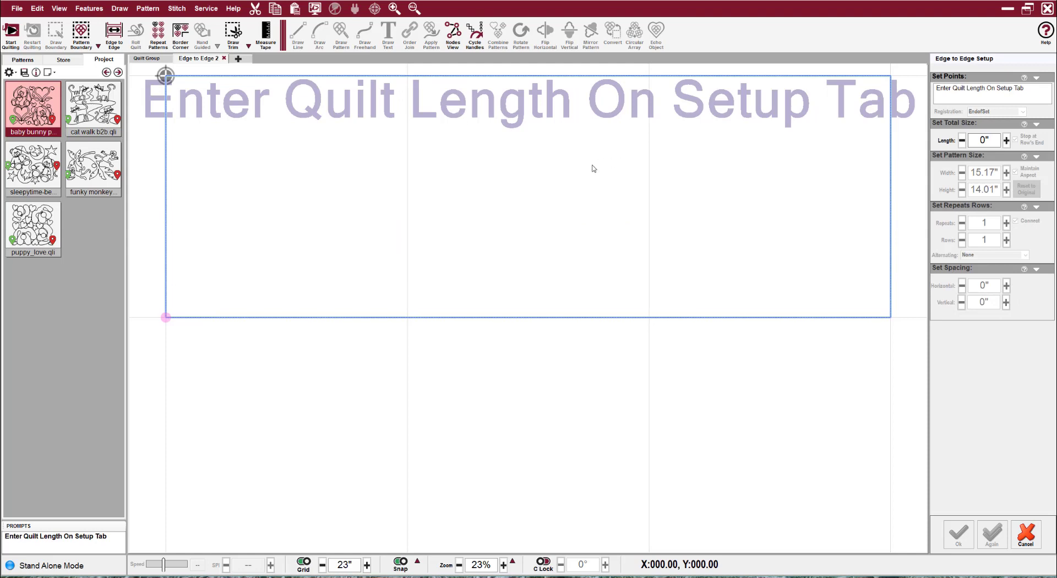
- Set the quilt length to 68 inches
{"action": "left_click", "coordinate": [982, 140]}
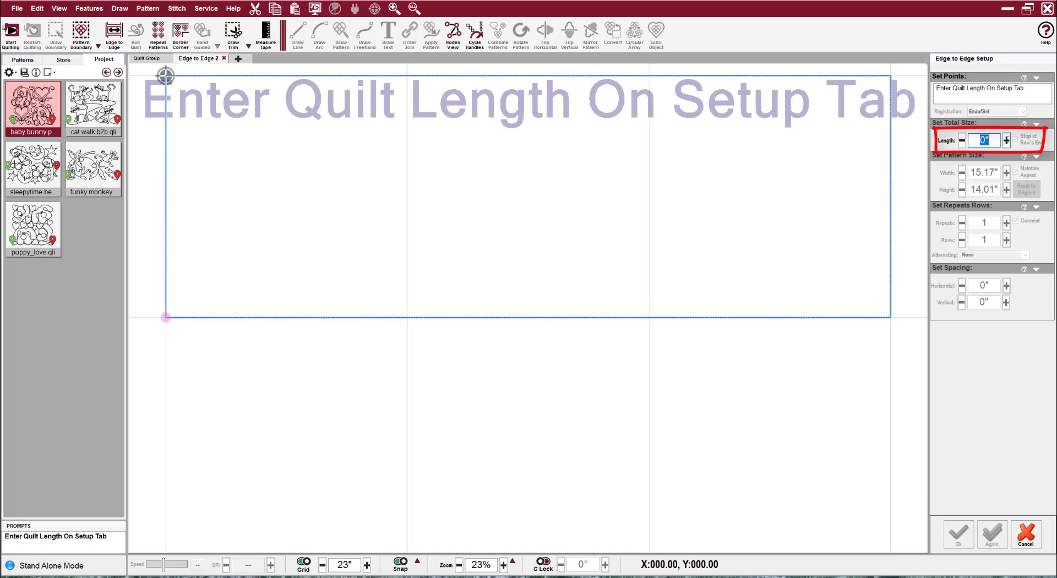
{"action": "type", "text": "68"}
{"action": "key", "text": "Return"}
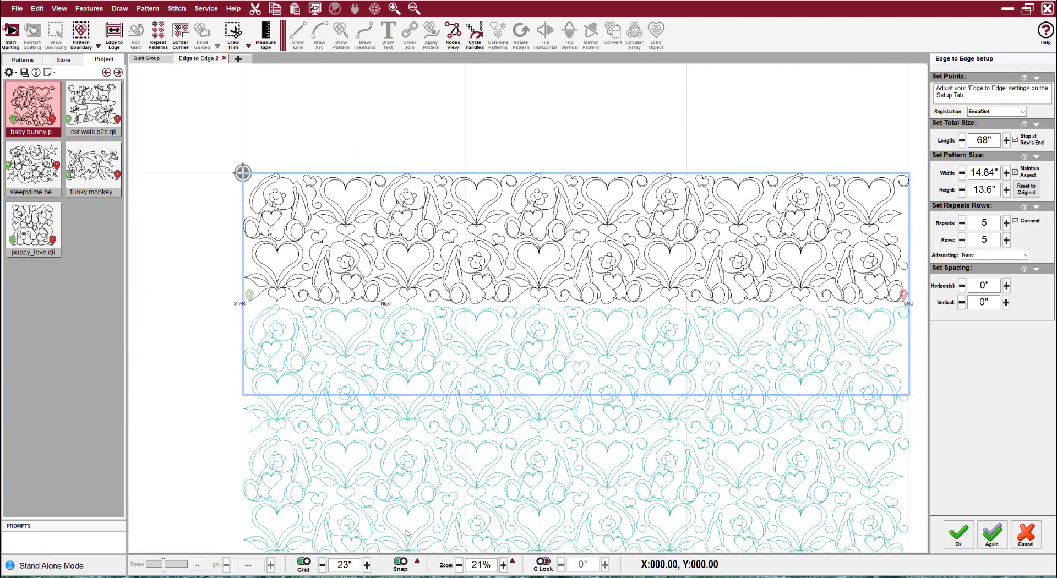
- Change the grid size to 1 inch and zoom in on the layout
{"action": "double_click", "coordinate": [355, 564]}
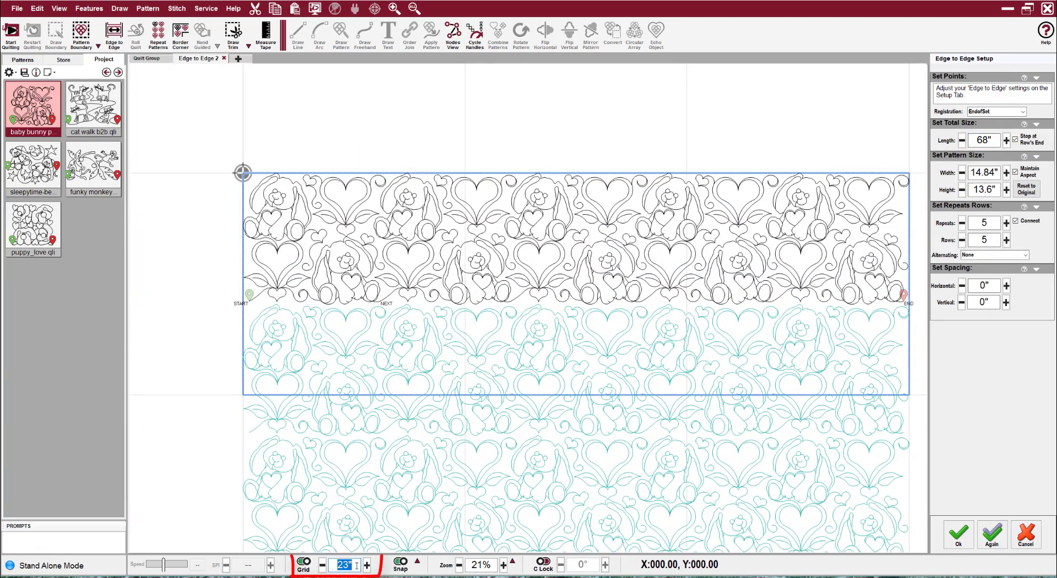
{"action": "type", "text": "1"}
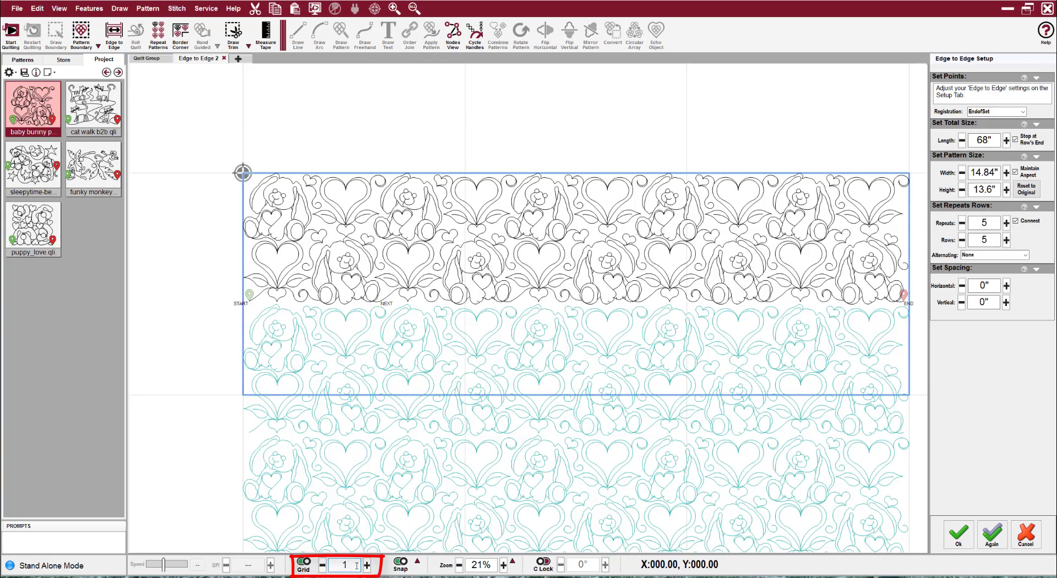
{"action": "key", "text": "Return"}
{"action": "scroll", "coordinate": [439, 242], "scroll_direction": "up", "scroll_amount": 1}
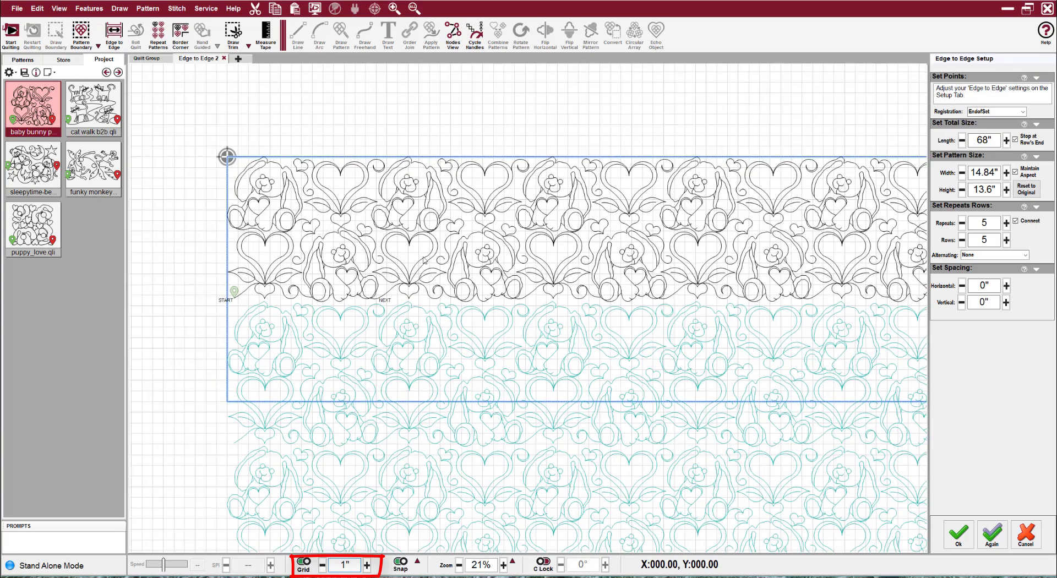
{"action": "scroll", "coordinate": [439, 242], "scroll_direction": "up", "scroll_amount": 3}
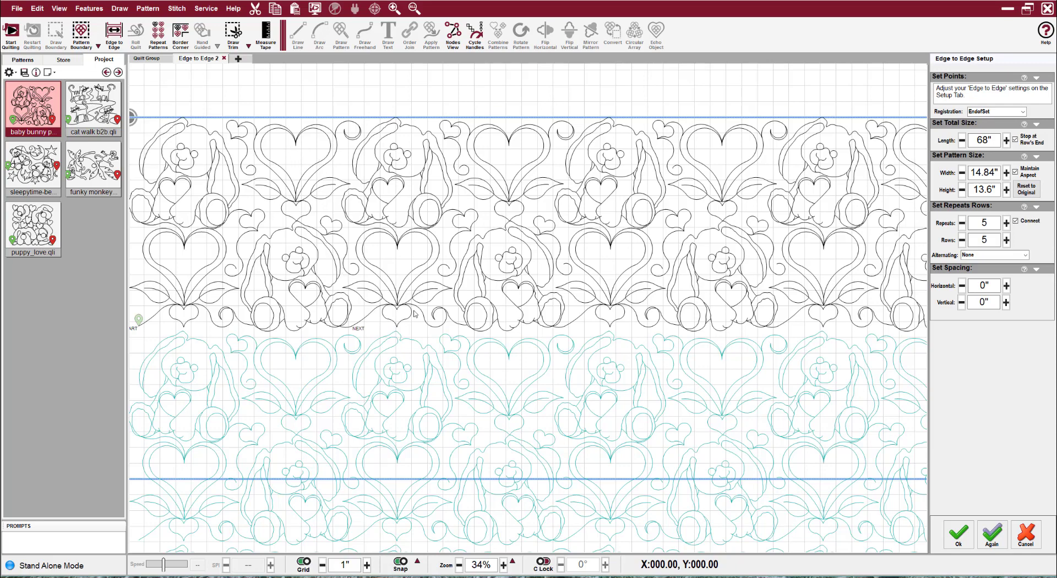
{"action": "scroll", "coordinate": [449, 306], "scroll_direction": "down", "scroll_amount": 1}
{"action": "scroll", "coordinate": [454, 302], "scroll_direction": "down", "scroll_amount": 1}
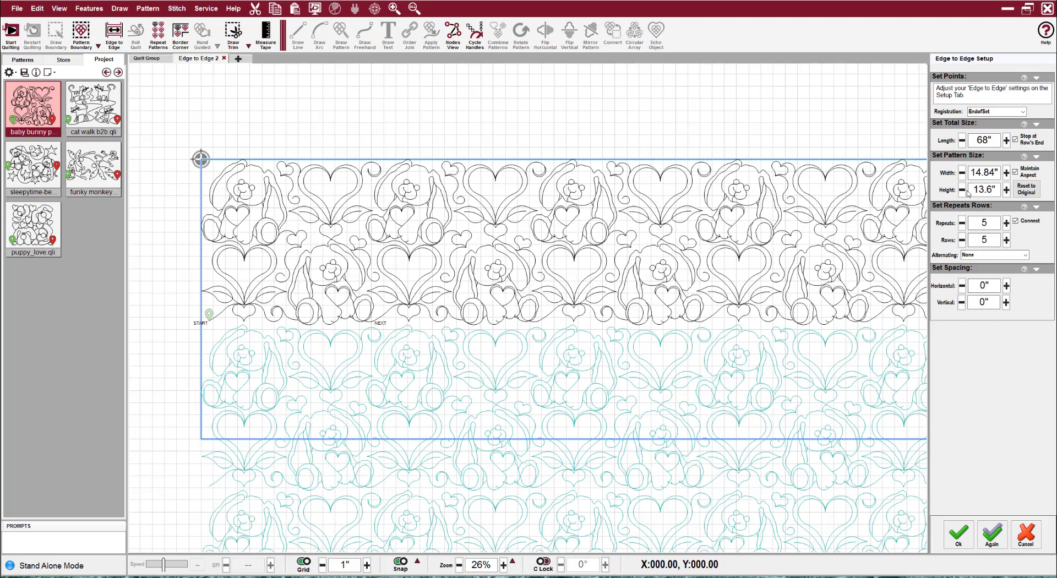
- Set the bunny pattern height to 11 inches, giving 6 repeats in 6 rows
{"action": "double_click", "coordinate": [984, 190]}
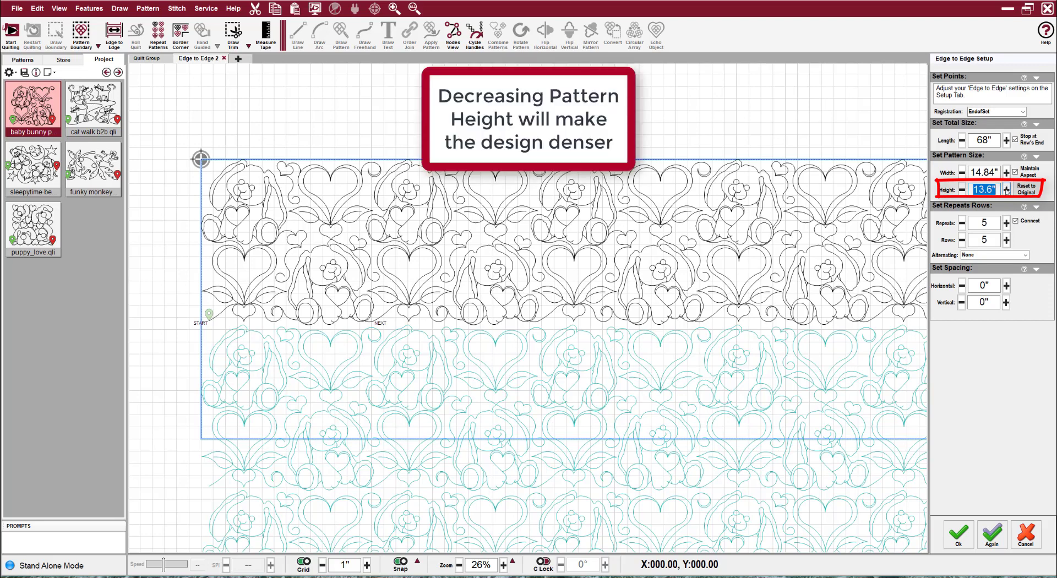
{"action": "type", "text": "11"}
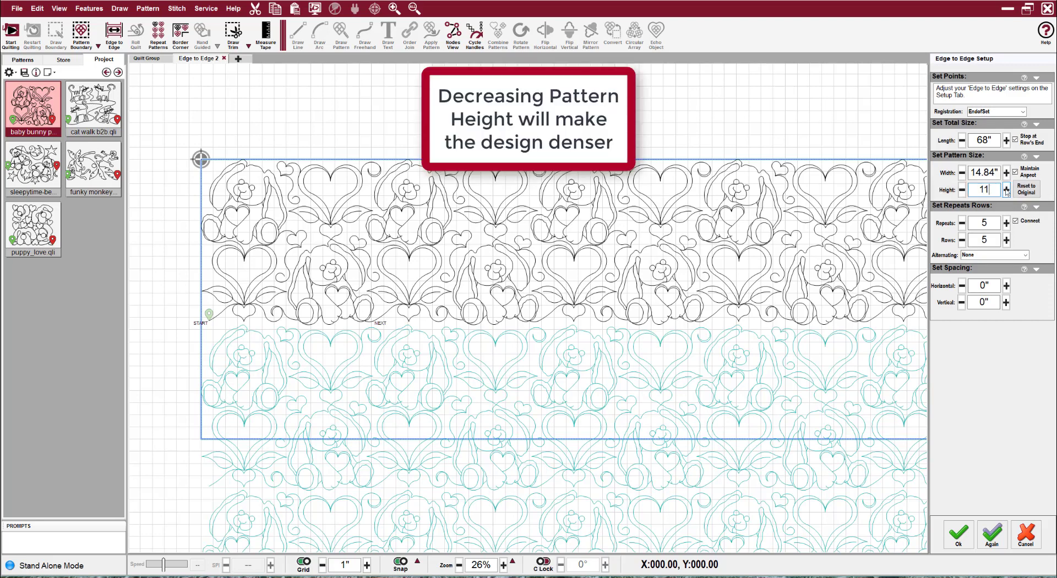
{"action": "key", "text": "Return"}
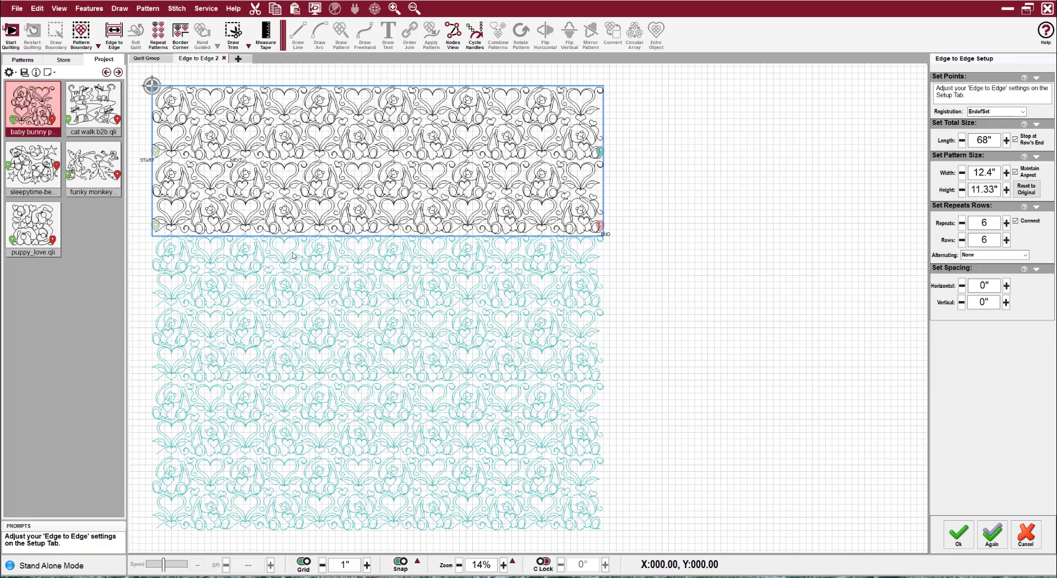
- Change the bunny pattern height to 13.6 inches, giving 14.84" width
{"action": "scroll", "coordinate": [355, 204], "scroll_direction": "up", "scroll_amount": 3}
{"action": "scroll", "coordinate": [385, 191], "scroll_direction": "up", "scroll_amount": 2}
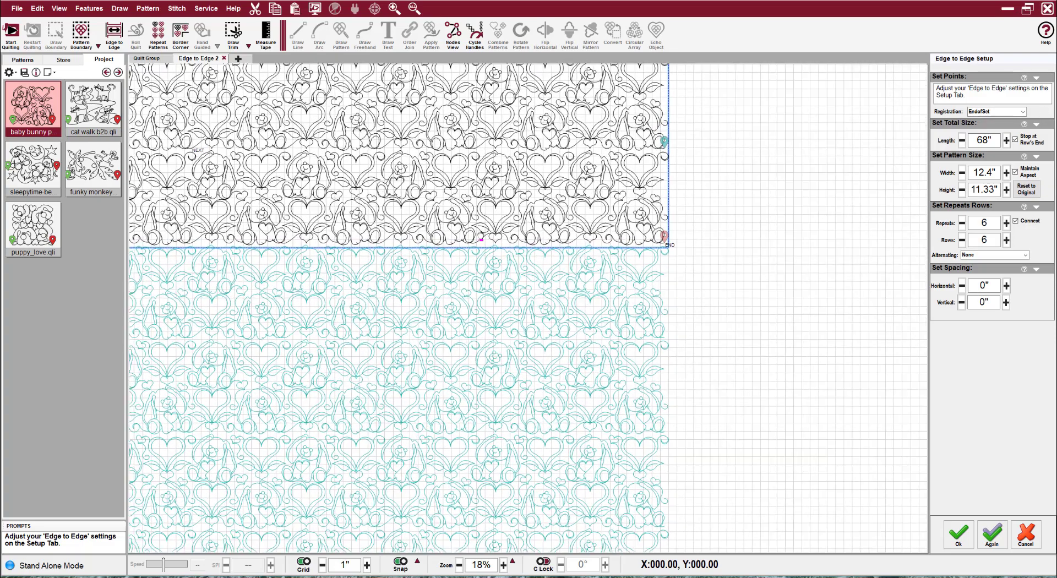
{"action": "scroll", "coordinate": [532, 253], "scroll_direction": "down", "scroll_amount": 1}
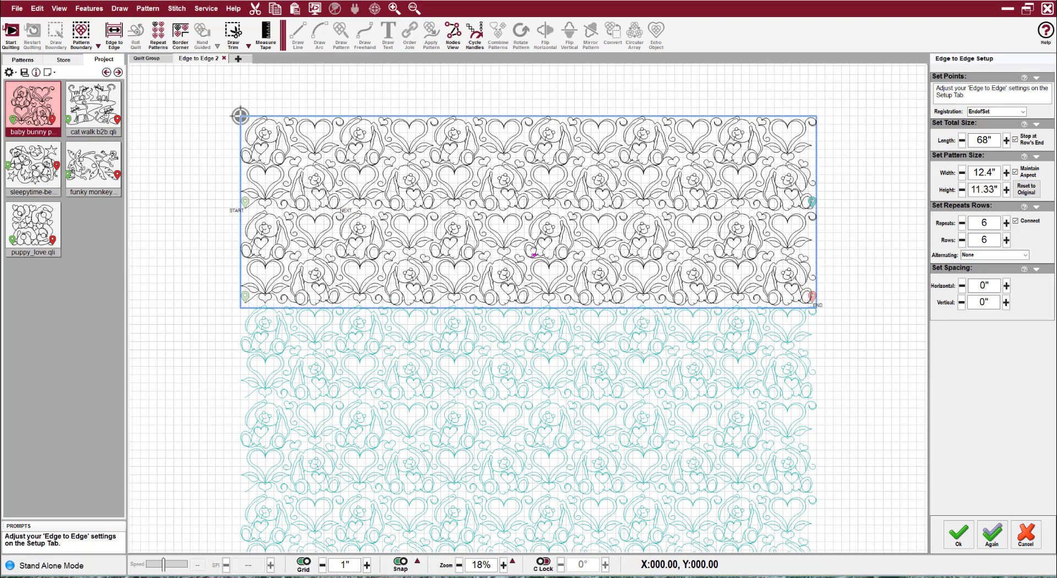
{"action": "left_click_drag", "start_coordinate": [532, 253], "coordinate": [517, 245]}
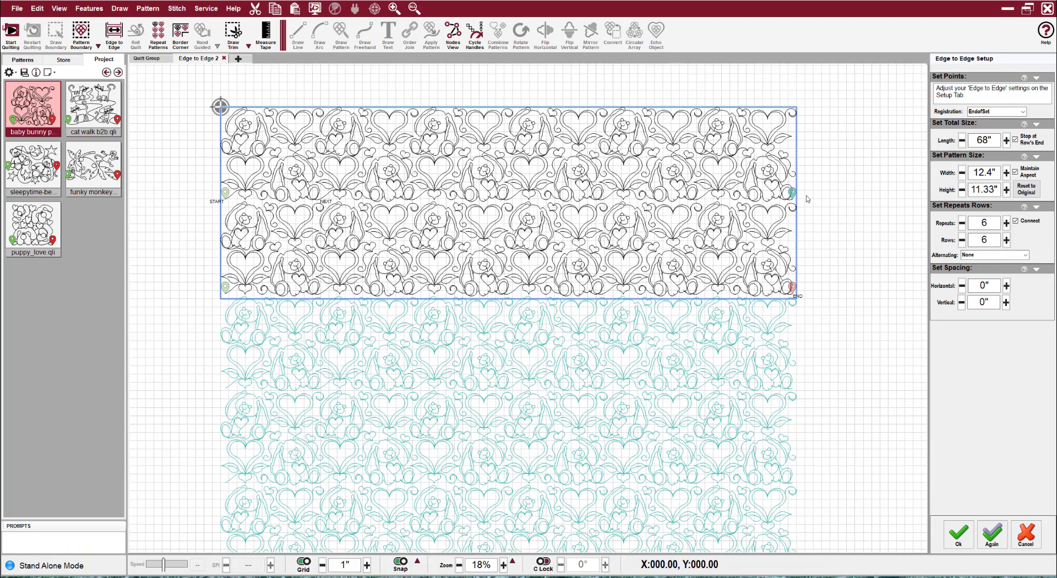
{"action": "double_click", "coordinate": [972, 189]}
{"action": "type", "text": "1"}
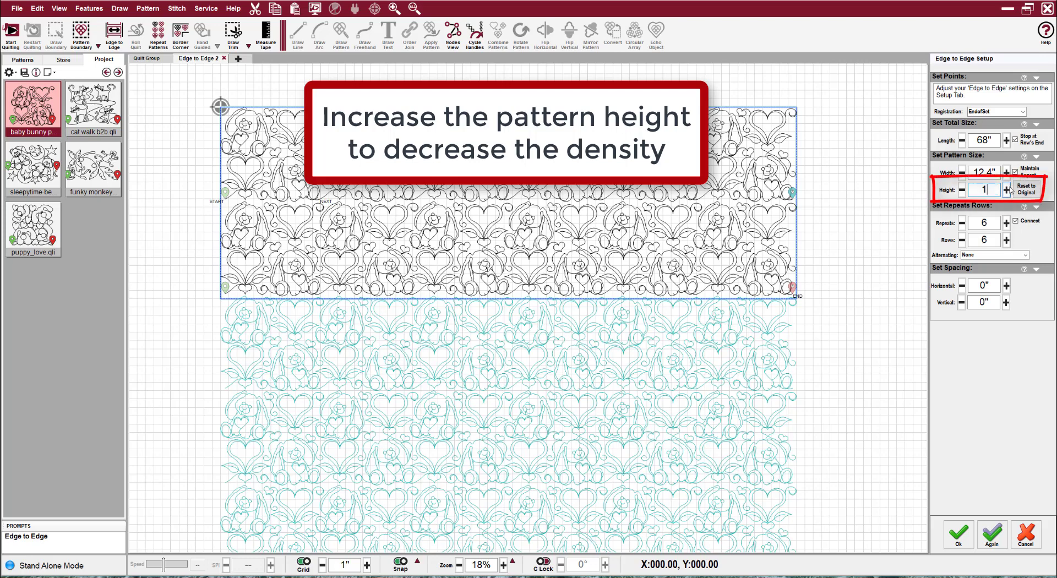
{"action": "type", "text": "3.6"}
{"action": "key", "text": "Return"}
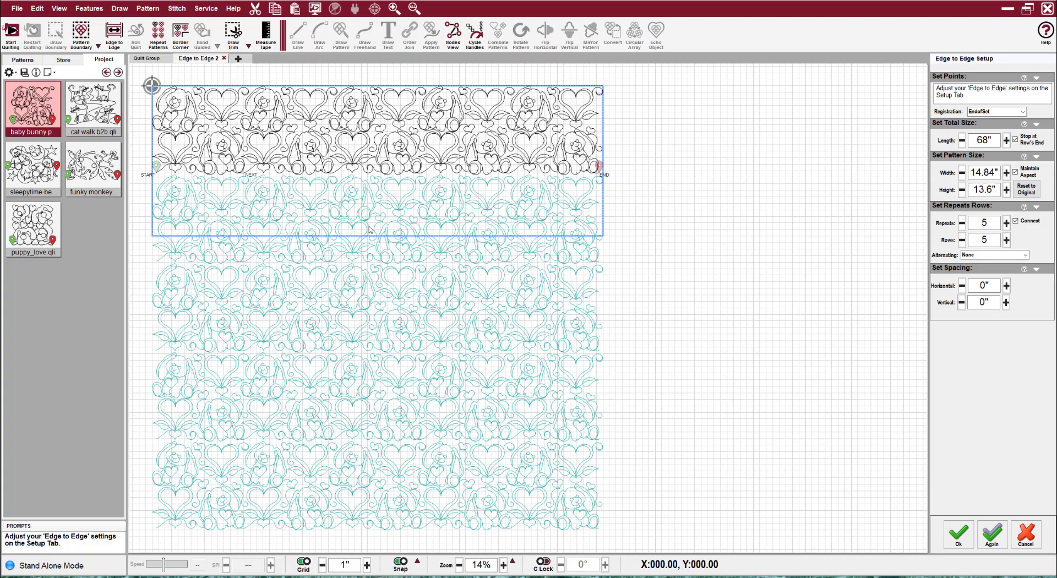
{"action": "scroll", "coordinate": [369, 229], "scroll_direction": "up", "scroll_amount": 3}
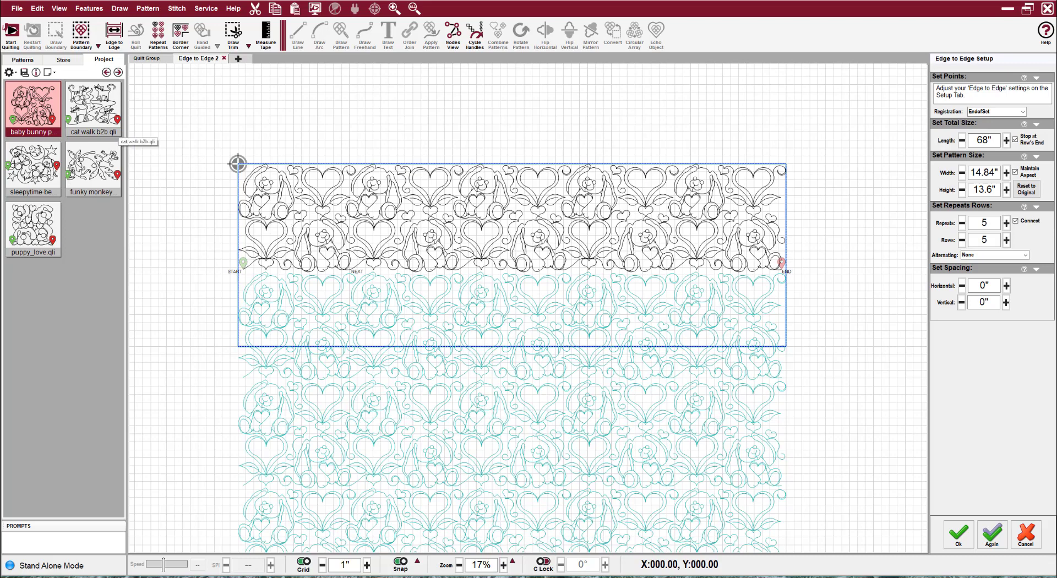
- Switch the layout to the cat walk b2b.qli pattern
{"action": "left_click", "coordinate": [91, 105]}
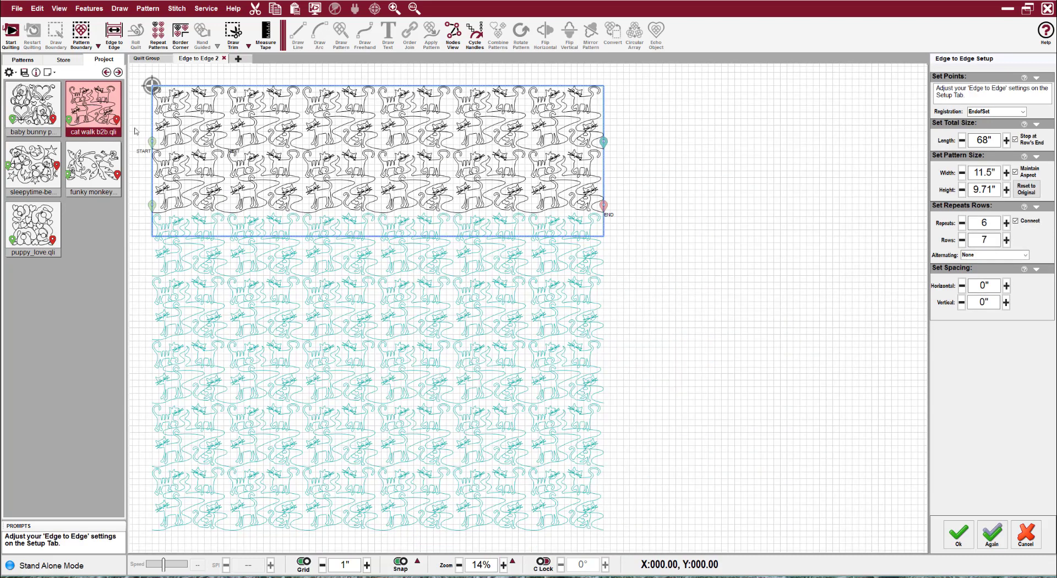
{"action": "scroll", "coordinate": [346, 249], "scroll_direction": "up", "scroll_amount": 2}
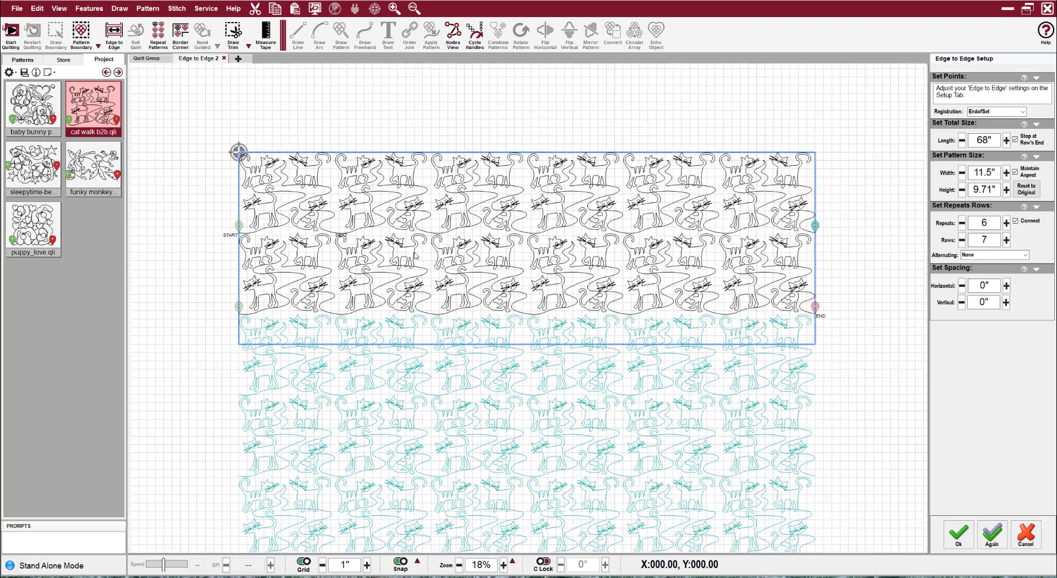
{"action": "scroll", "coordinate": [416, 256], "scroll_direction": "up", "scroll_amount": 2}
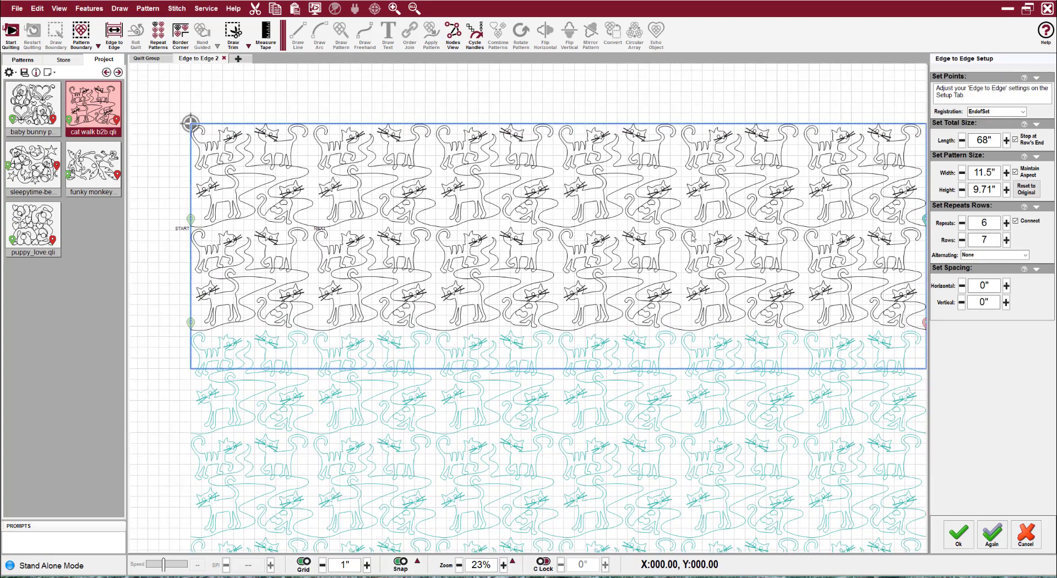
{"action": "left_click_drag", "start_coordinate": [692, 239], "coordinate": [649, 199]}
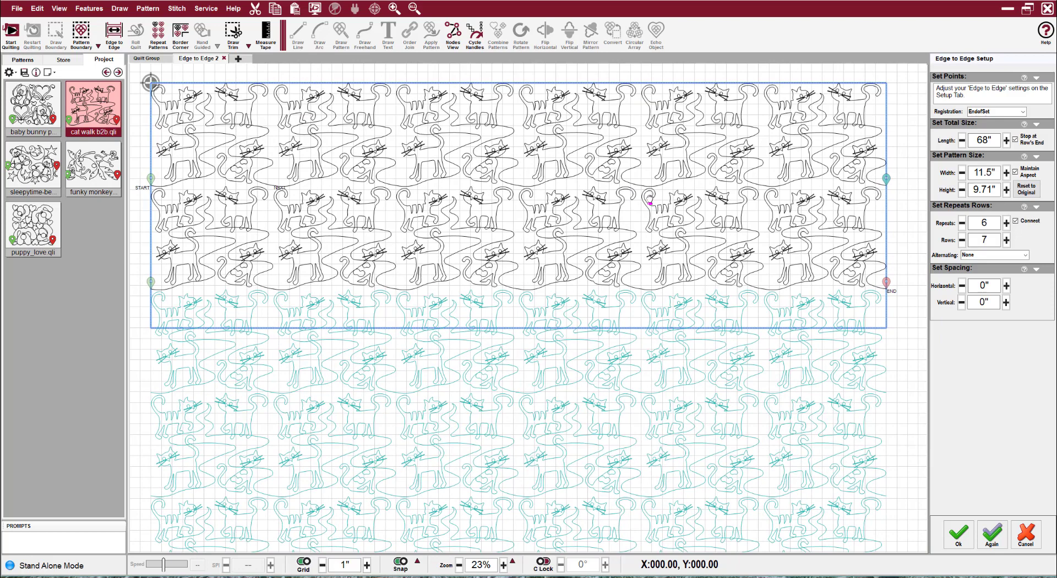
- Set the cat pattern height to 12 inches
{"action": "double_click", "coordinate": [971, 189]}
{"action": "type", "text": "12"}
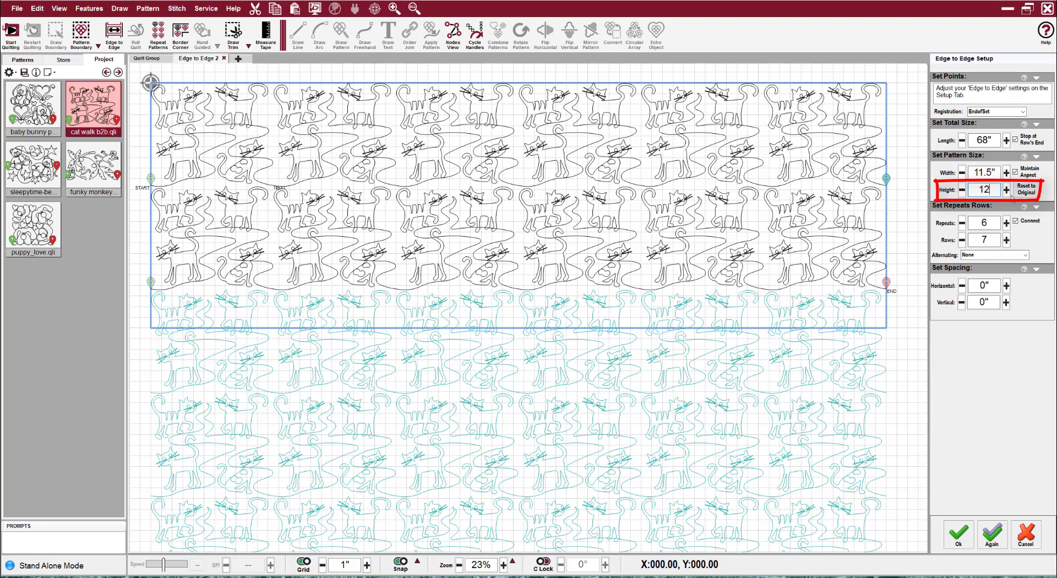
{"action": "key", "text": "Return"}
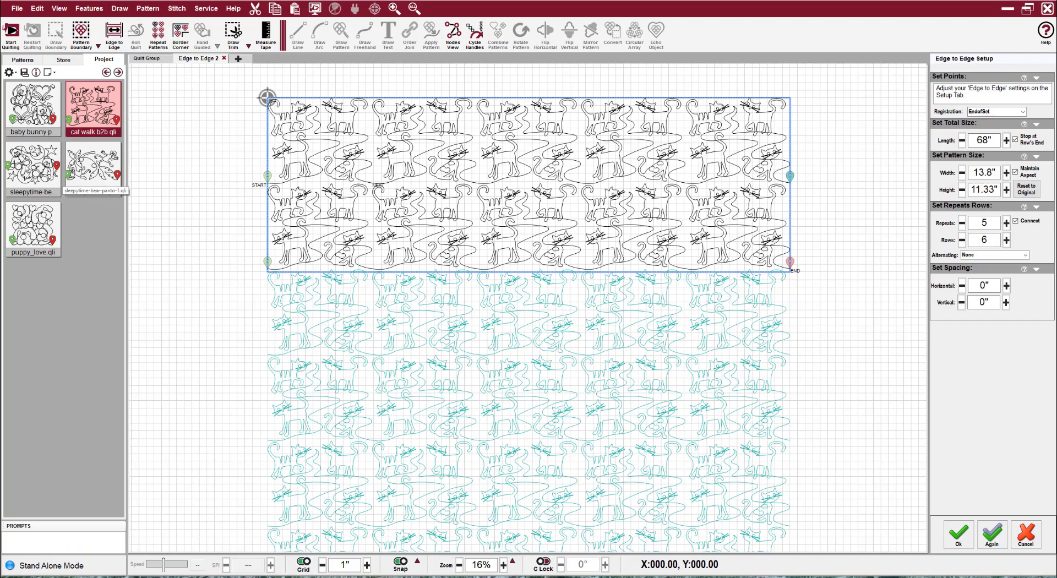
- Switch the layout to the sleepytime bear pattern
{"action": "left_click", "coordinate": [58, 177]}
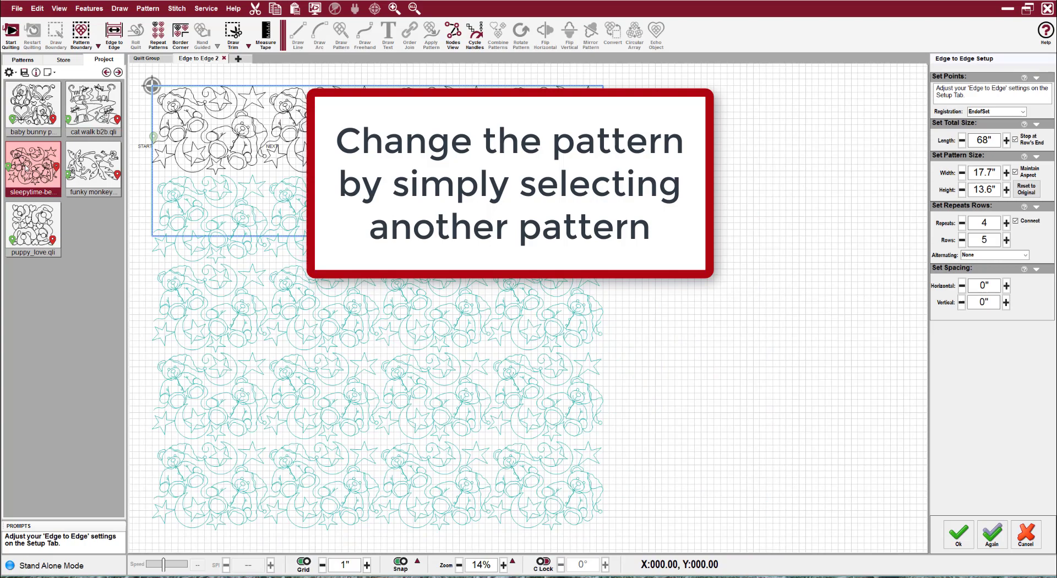
{"action": "scroll", "coordinate": [395, 194], "scroll_direction": "up", "scroll_amount": 3}
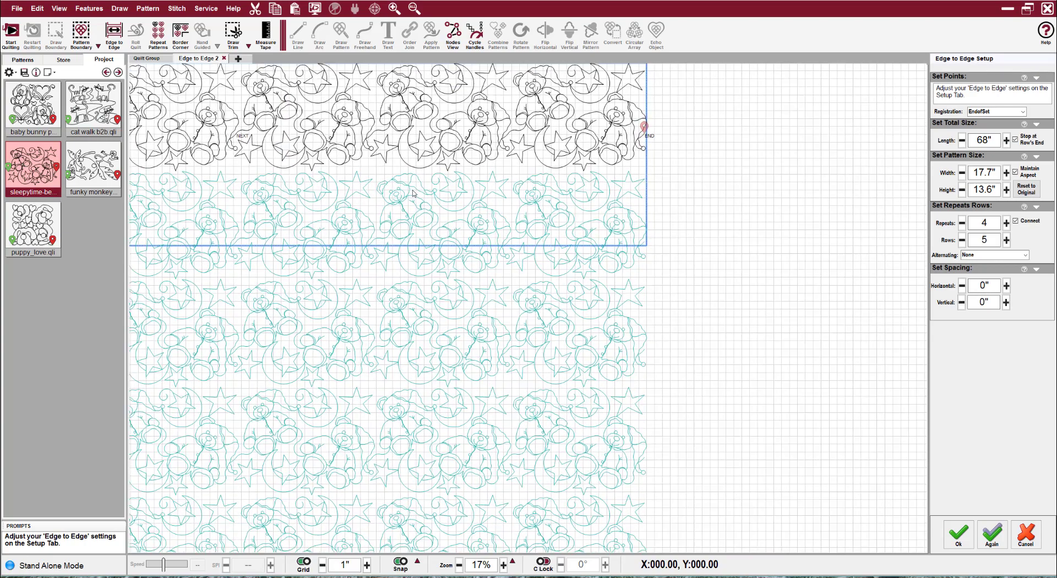
{"action": "left_click_drag", "start_coordinate": [438, 199], "coordinate": [538, 244]}
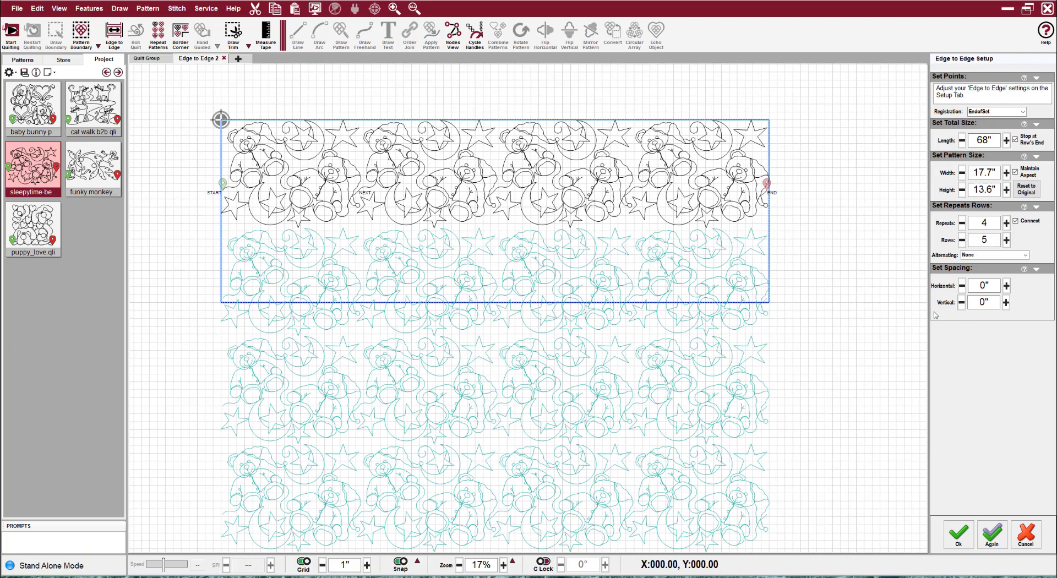
- Reduce the vertical row spacing to -0.5 inches
{"action": "left_click", "coordinate": [961, 302]}
{"action": "left_click", "coordinate": [961, 303]}
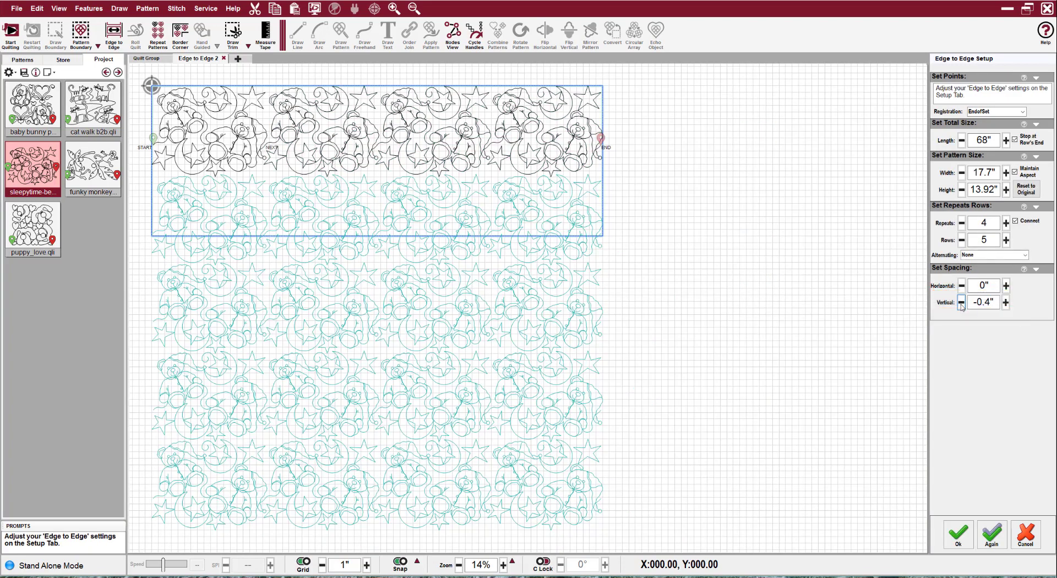
{"action": "left_click", "coordinate": [960, 302]}
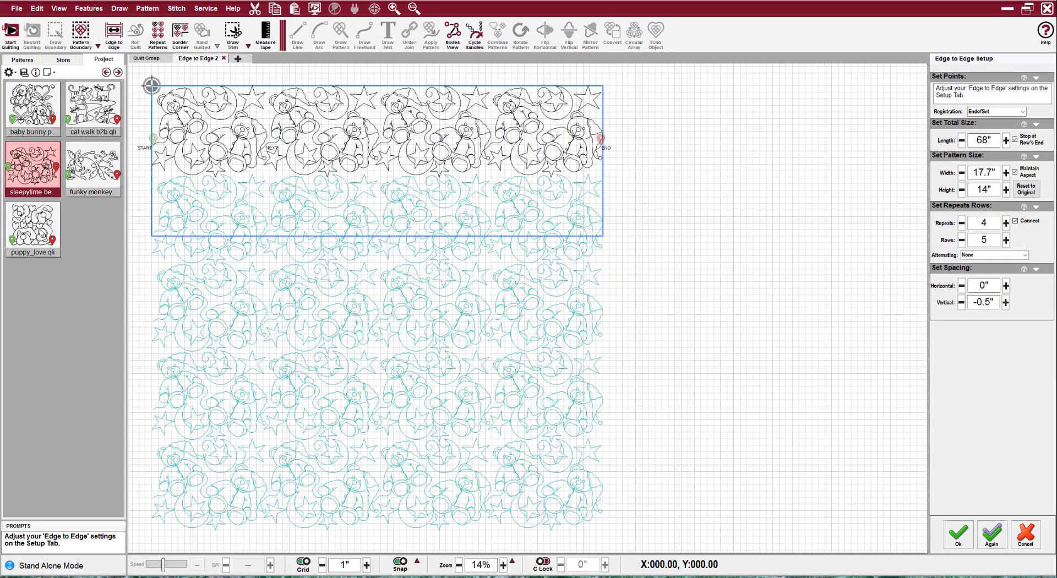
- Apply the puppy_love.qli pattern to the edge-to-edge layout
{"action": "left_click", "coordinate": [33, 227]}
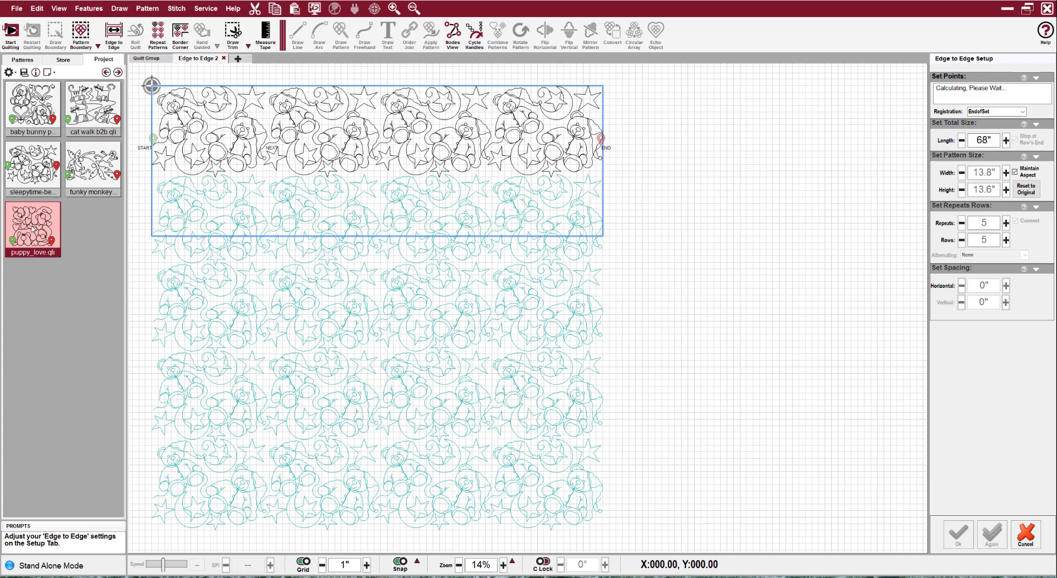